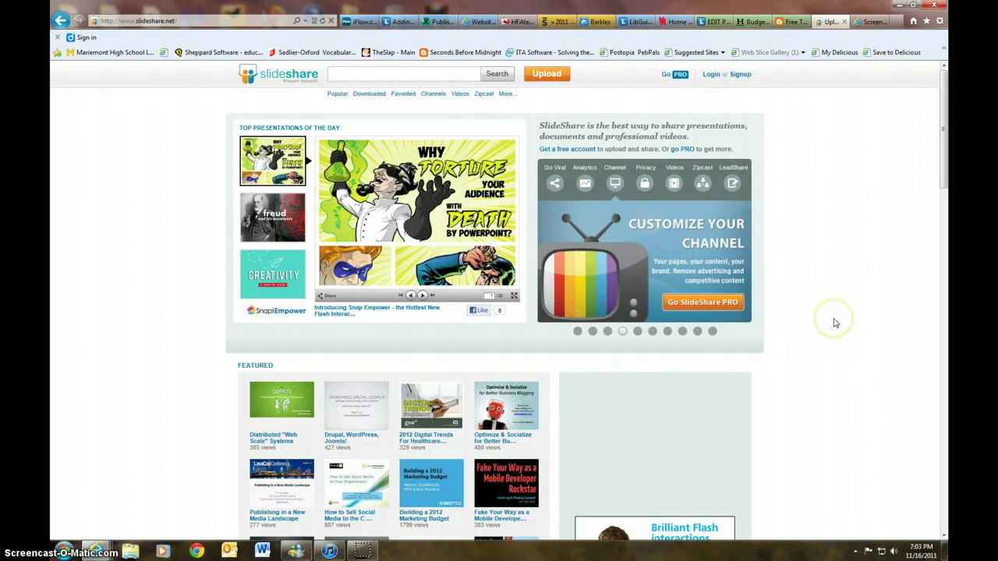
- Open the SlideShare sign-up form, review its fields, and untick the newsletter subscription
click(740, 75)
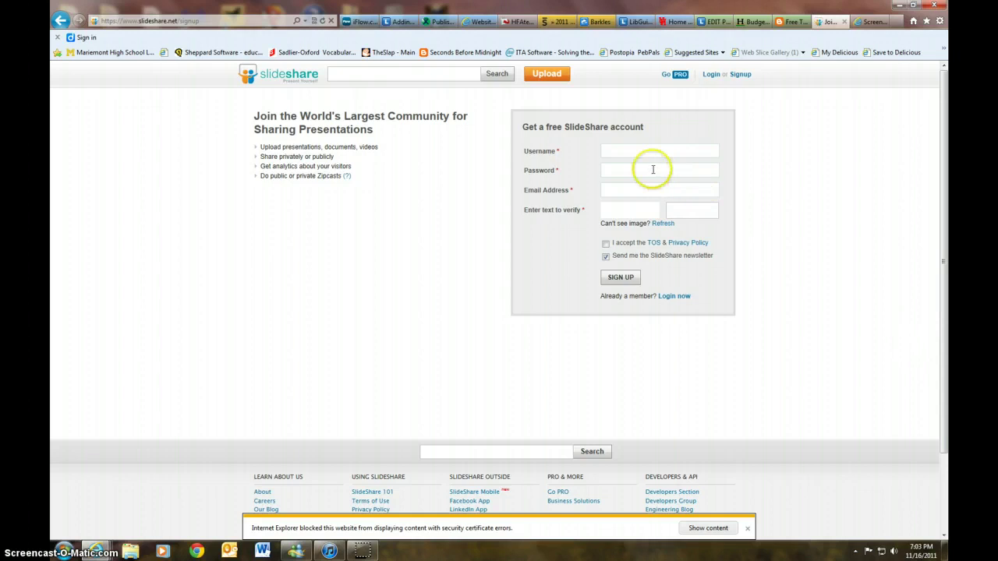
click(647, 163)
click(653, 185)
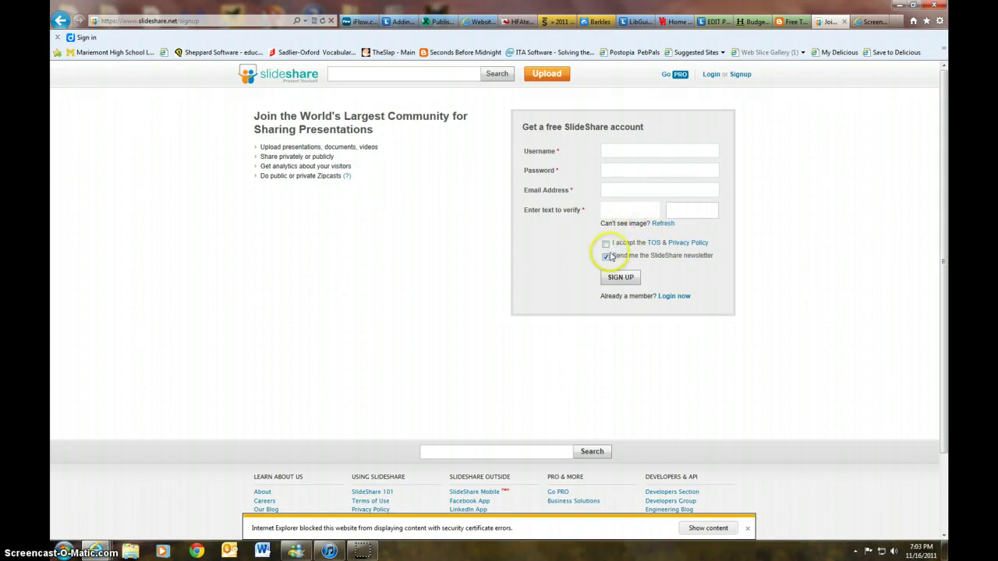
click(606, 257)
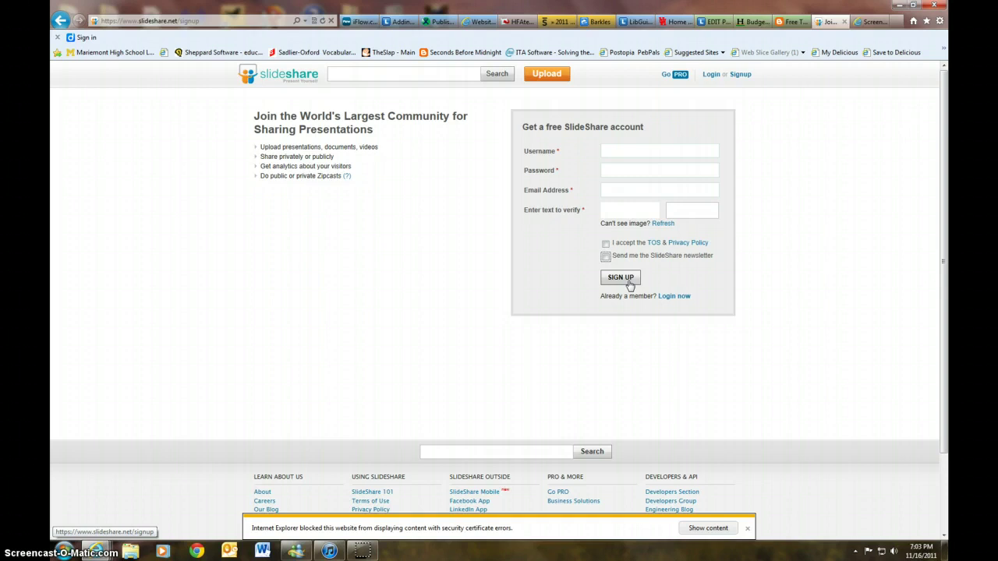
- Log in with the account's username and password
click(711, 74)
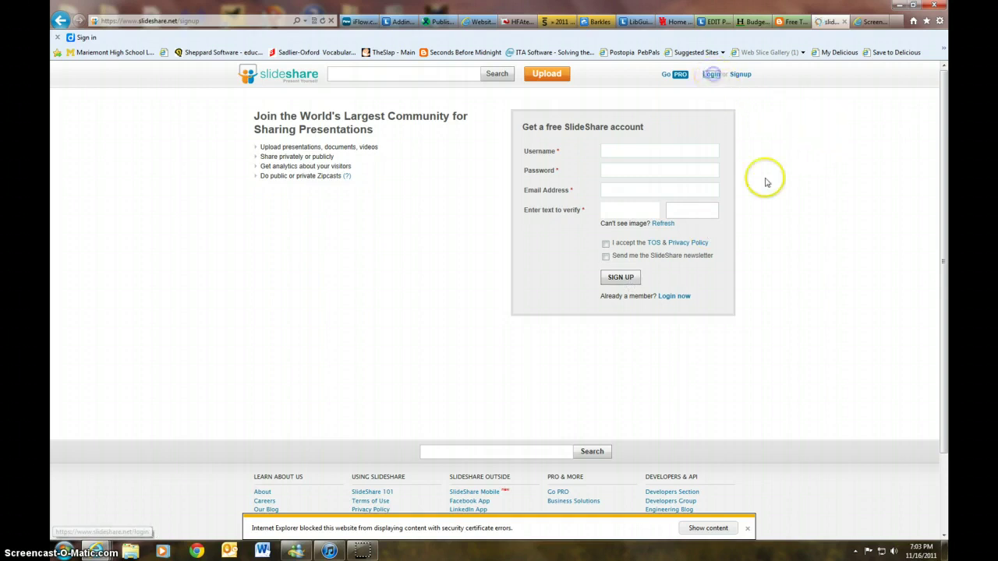
click(634, 150)
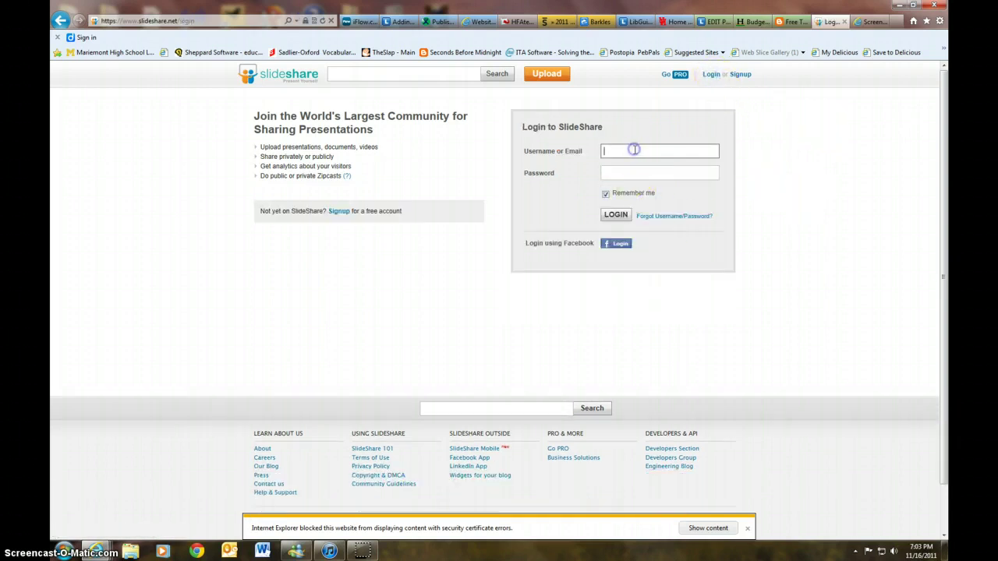
key(Tab)
text(•••••••)
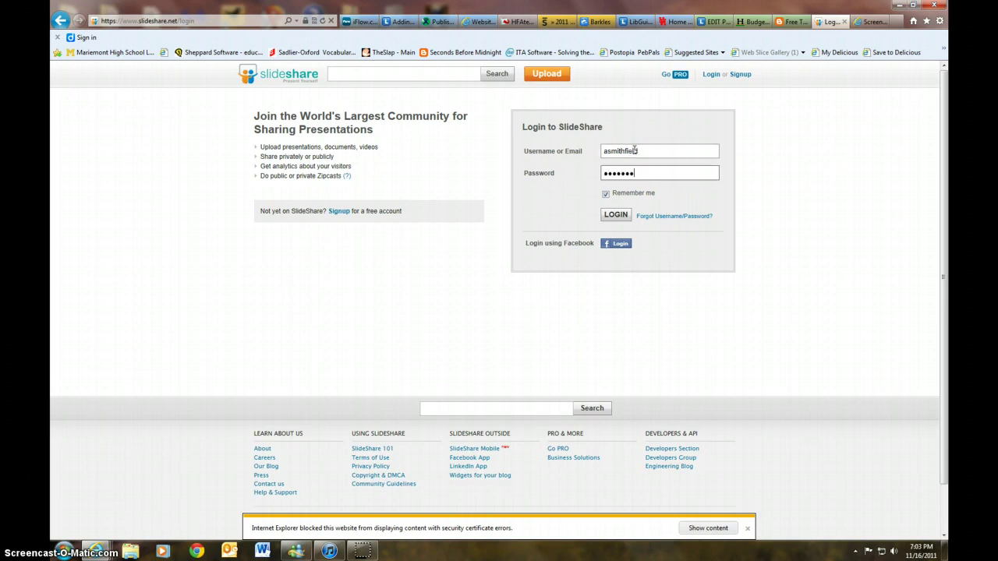
key(Return)
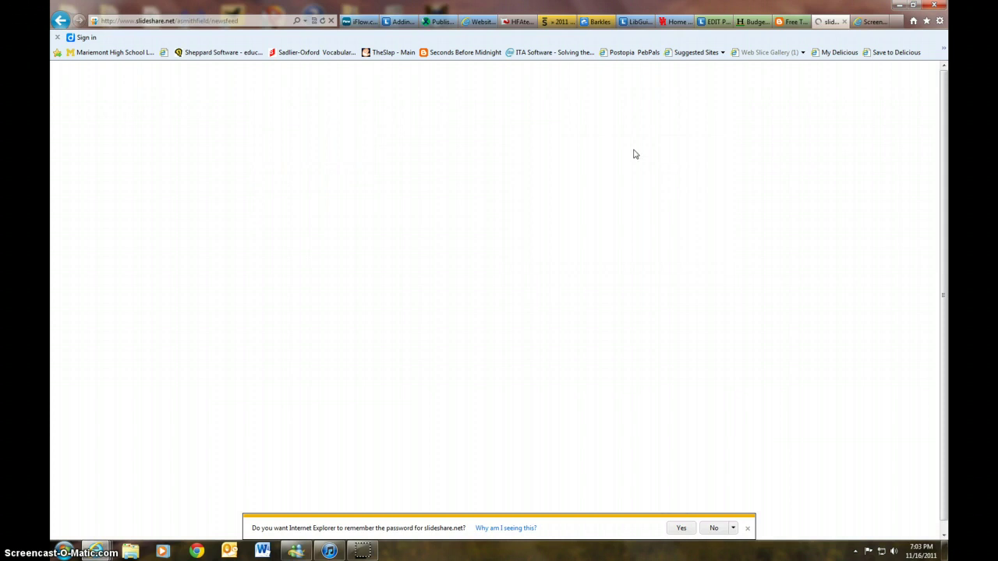
- Look over the account newsfeed and open the account dropdown
click(746, 219)
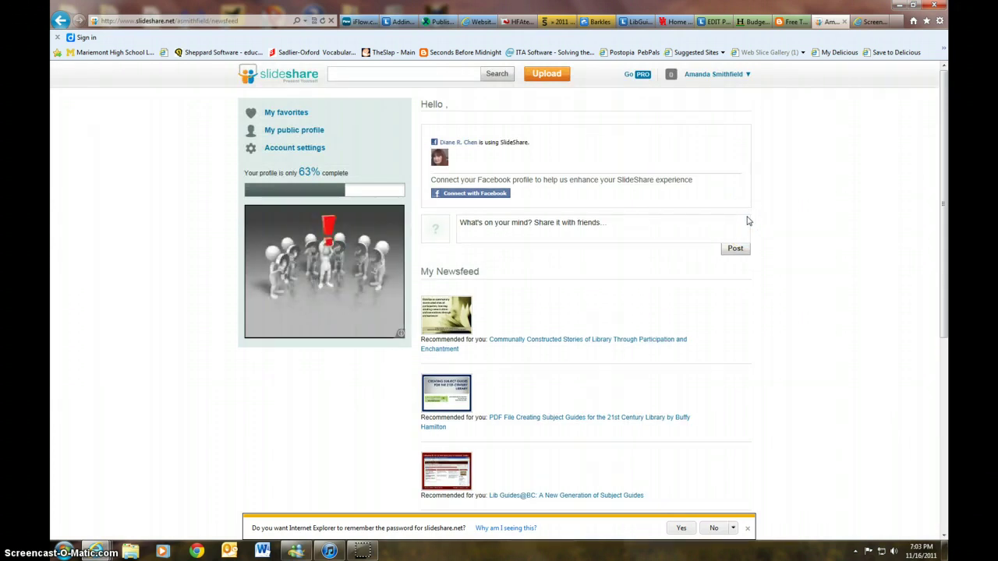
click(804, 211)
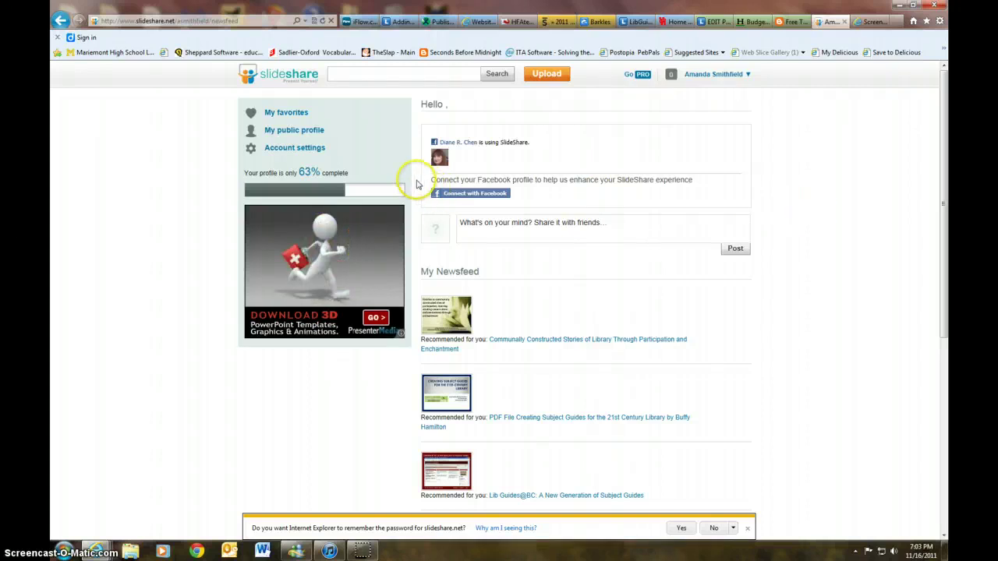
click(748, 74)
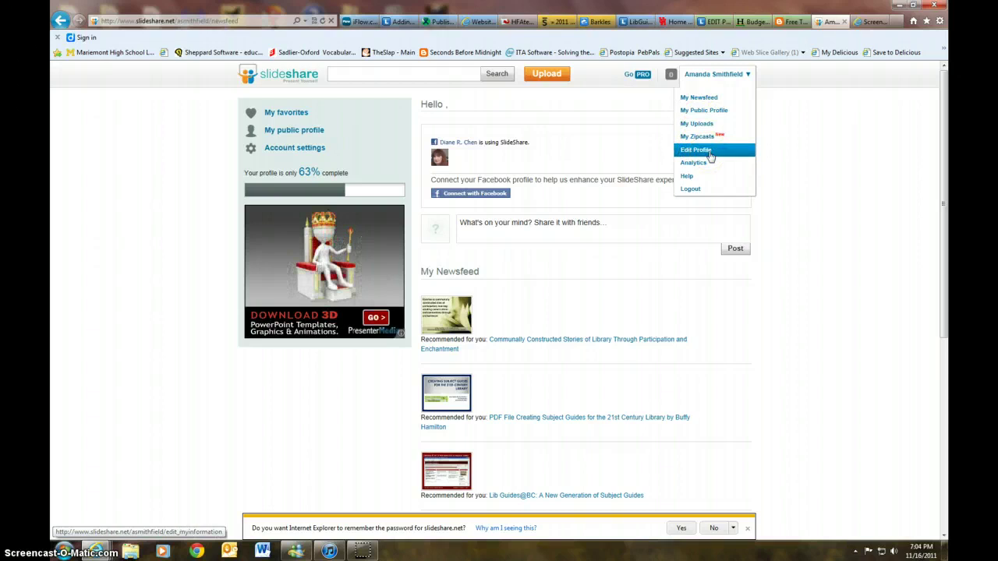
- Review Edit Profile and My Uploads, then go to the Upload page
click(710, 151)
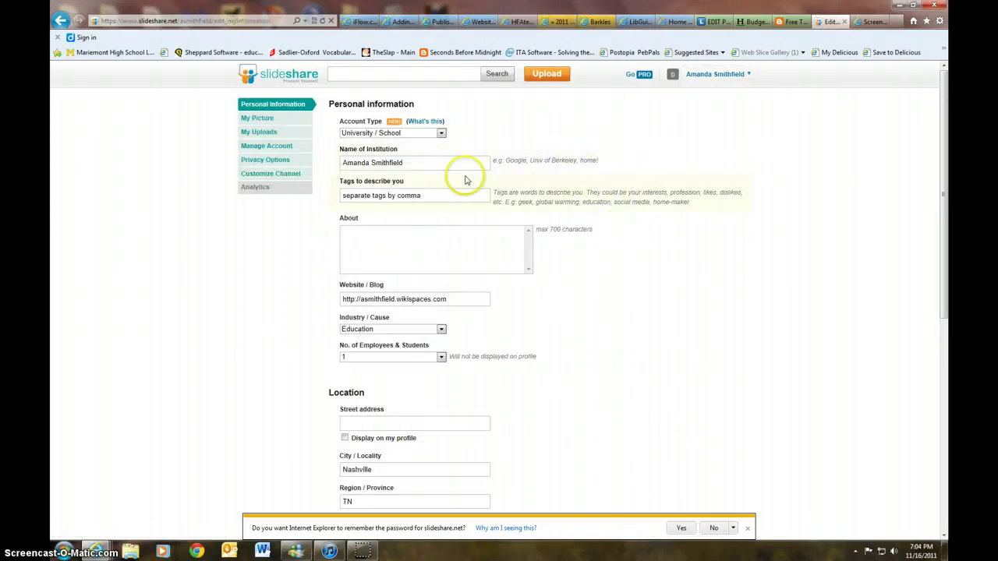
click(750, 76)
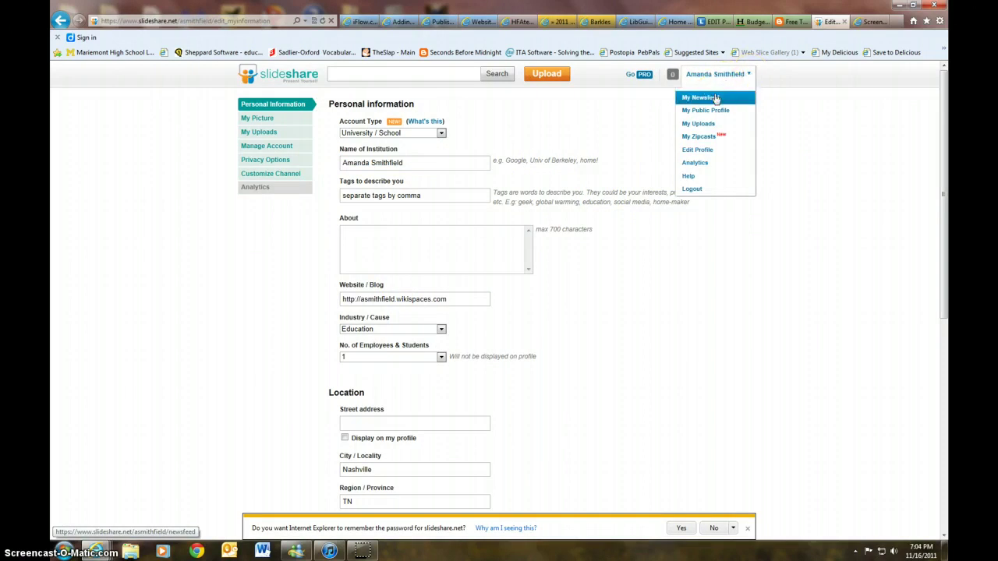
click(707, 127)
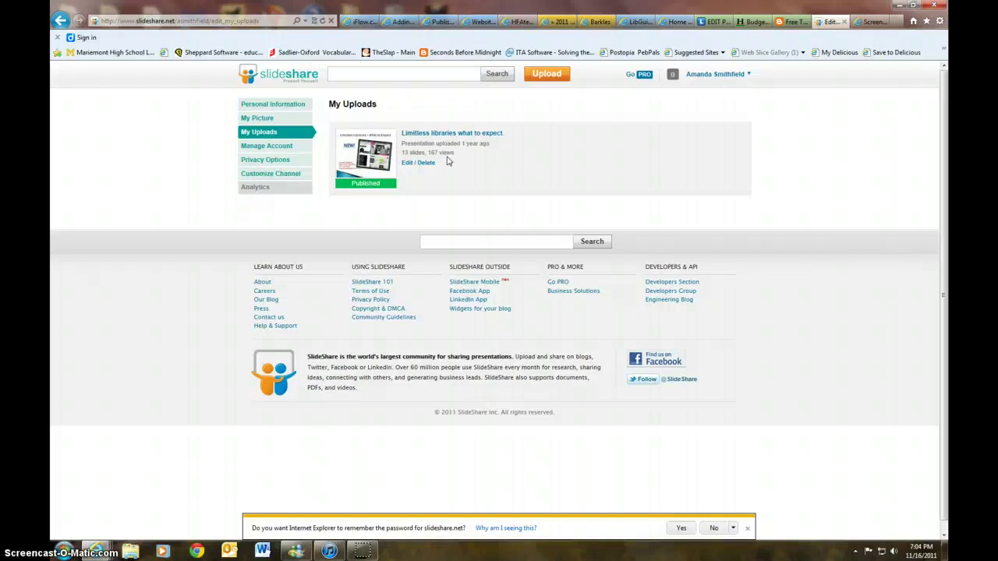
click(536, 76)
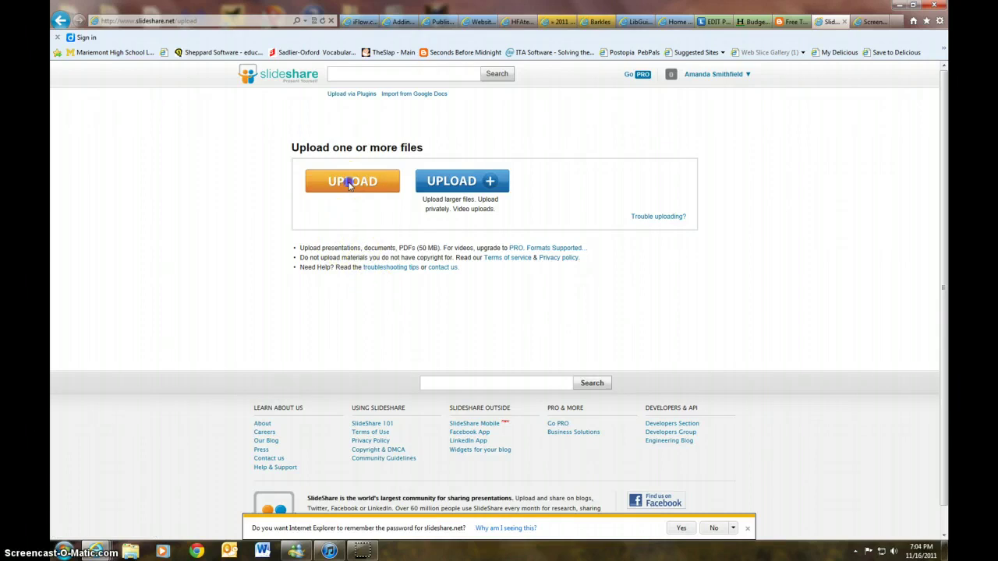
- Choose howlibrariansimpactinstruction.pptx in the file dialog and start uploading it
click(394, 268)
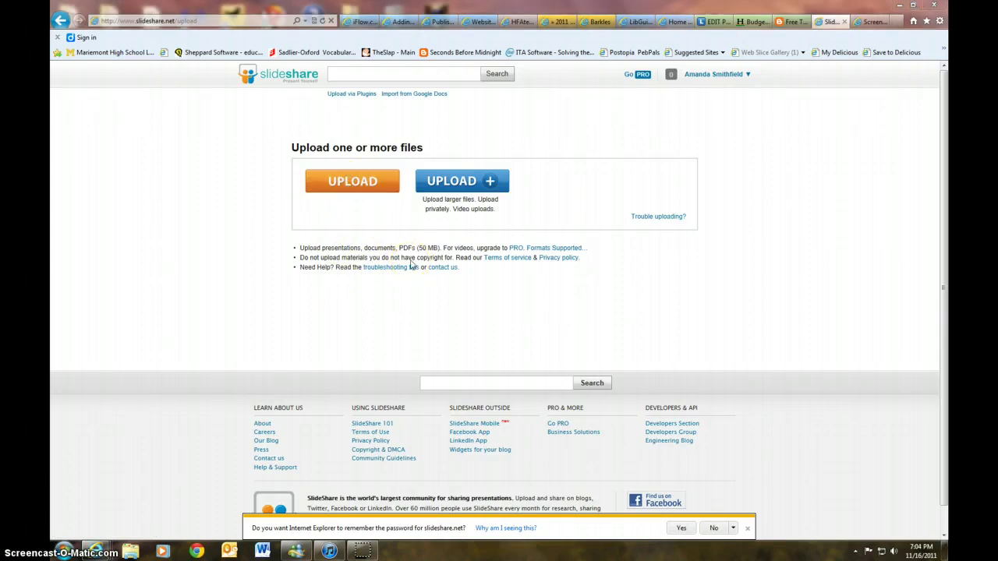
click(443, 259)
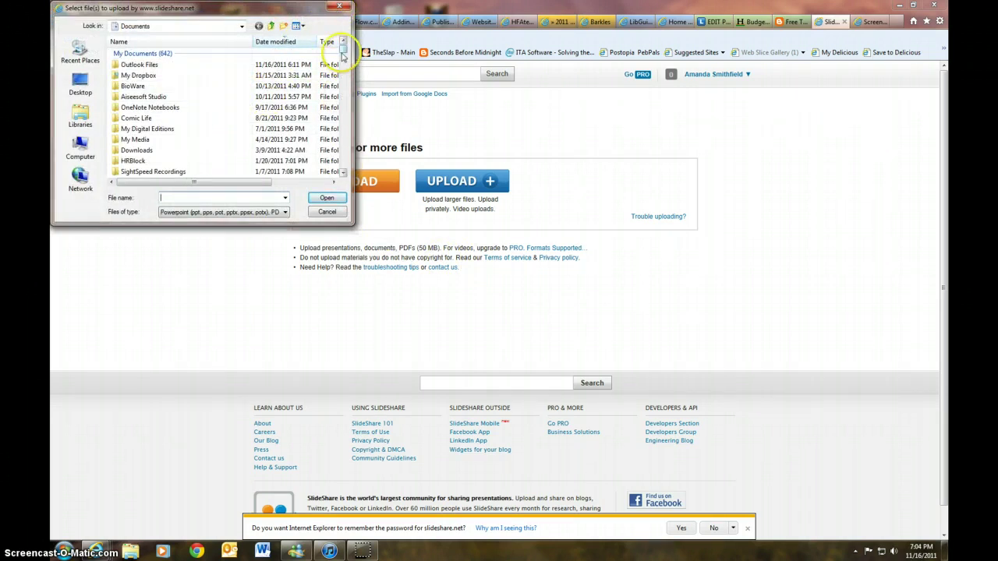
drag(341, 48, 341, 58)
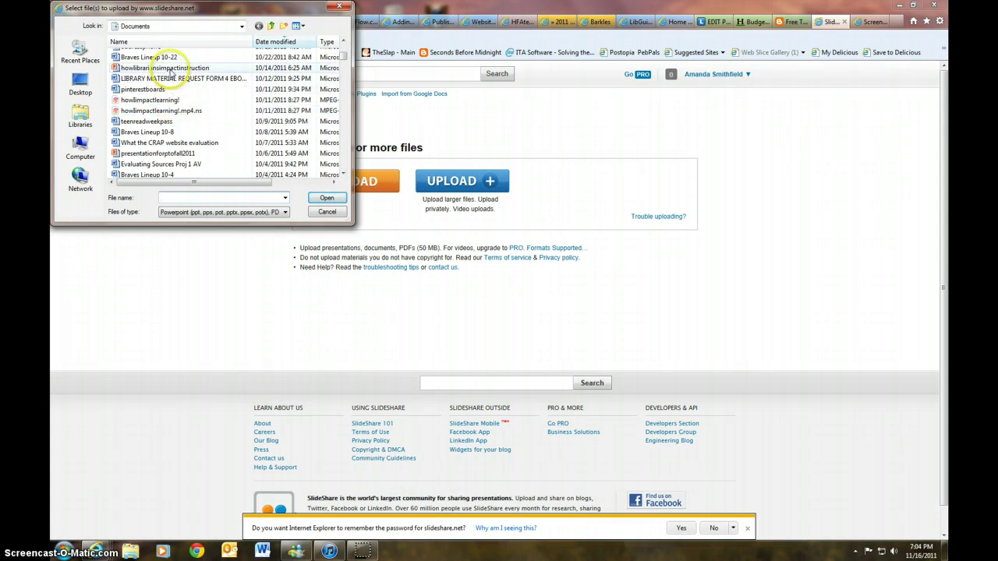
click(170, 69)
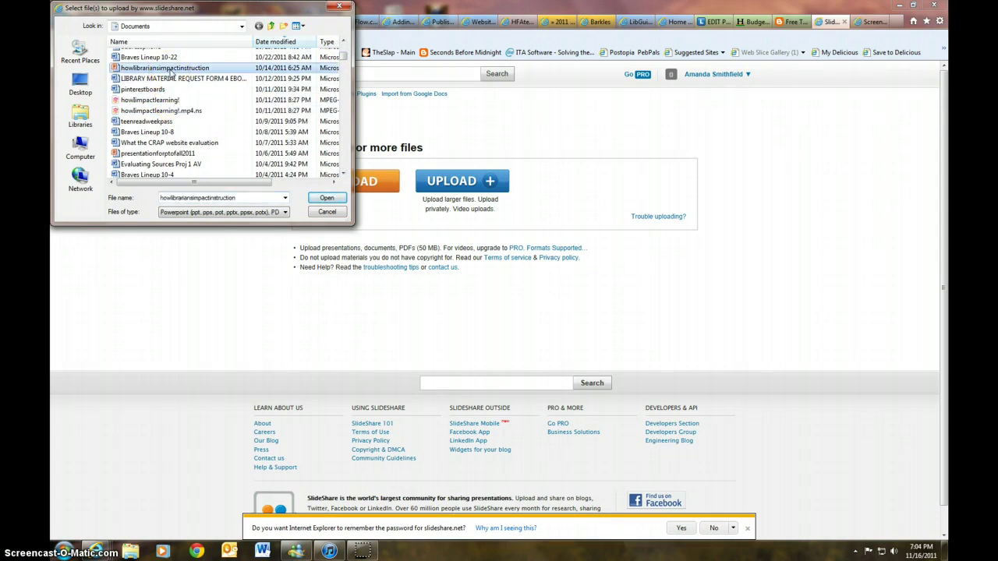
click(327, 197)
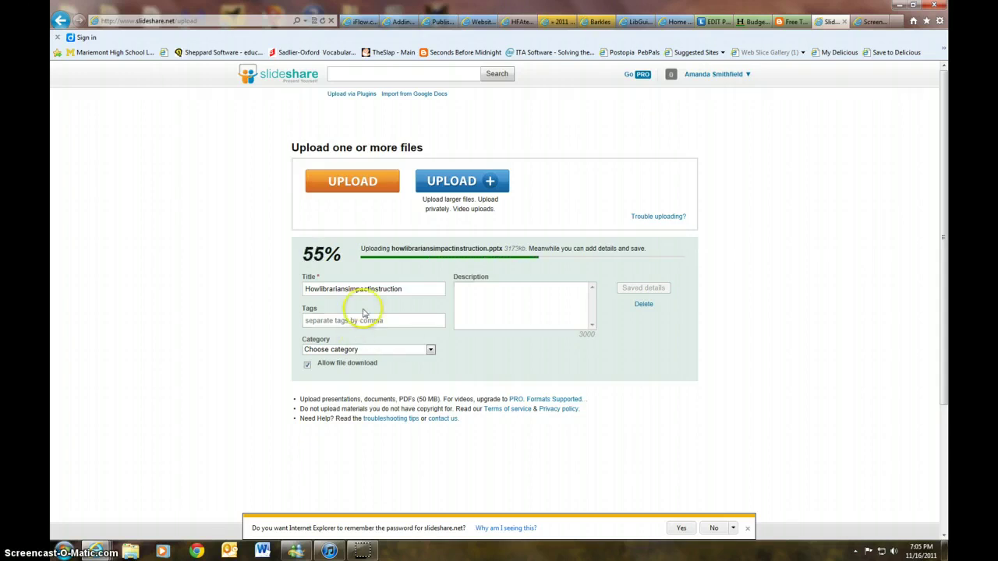
- Tag the upload 'instruction, librarians', set category Education, and type description 'How librarians impact instruction'
click(382, 322)
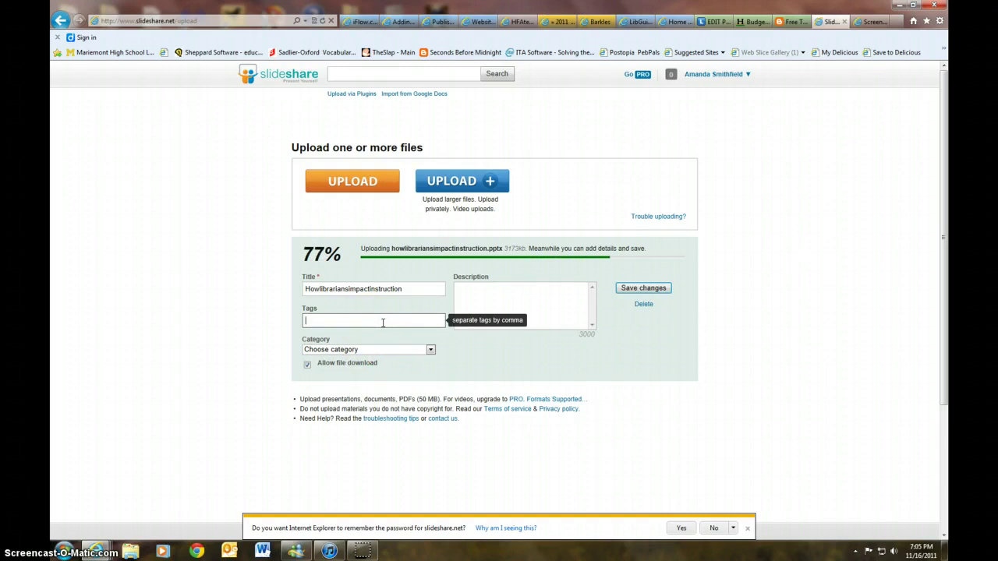
text(inst)
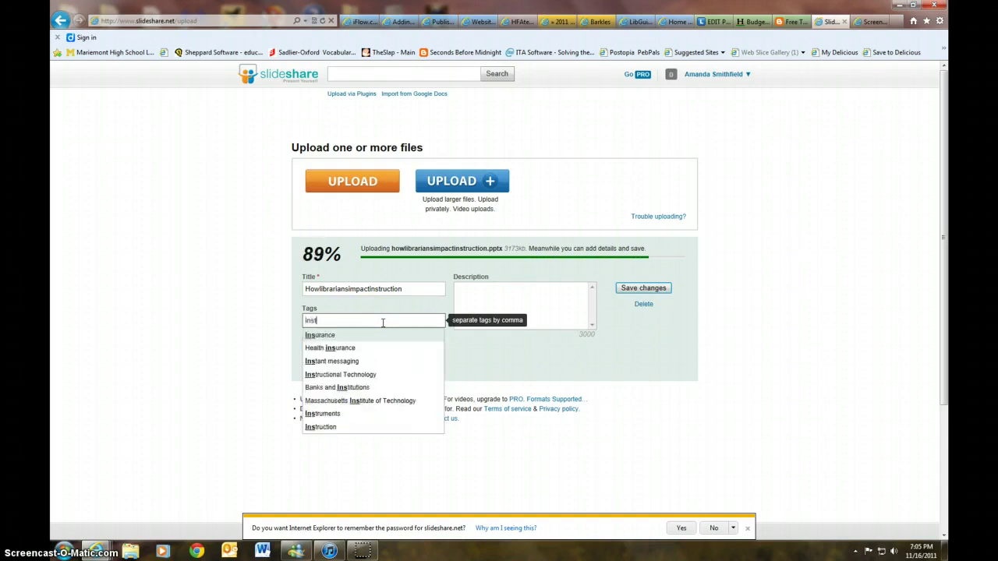
text(ruction, )
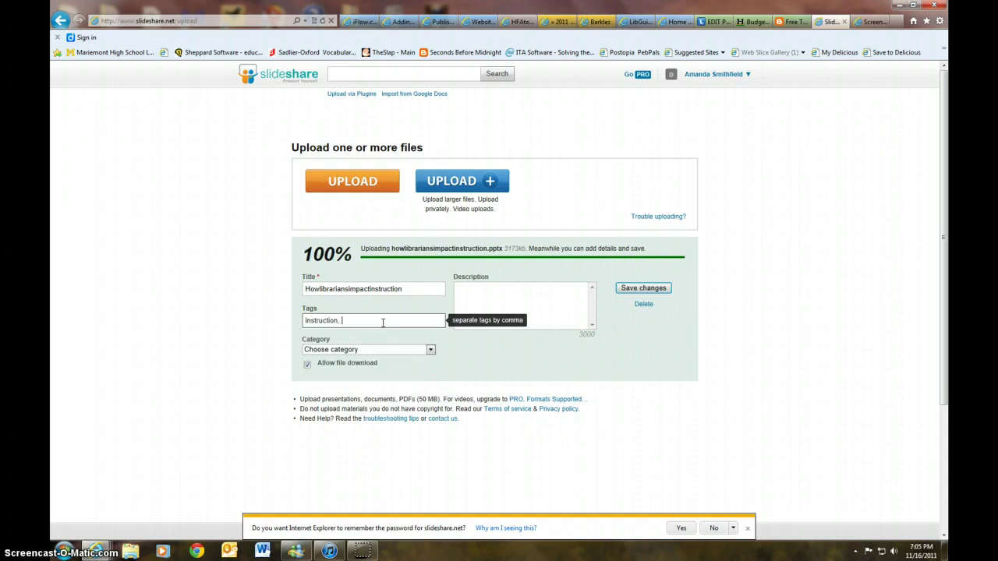
text(librarians)
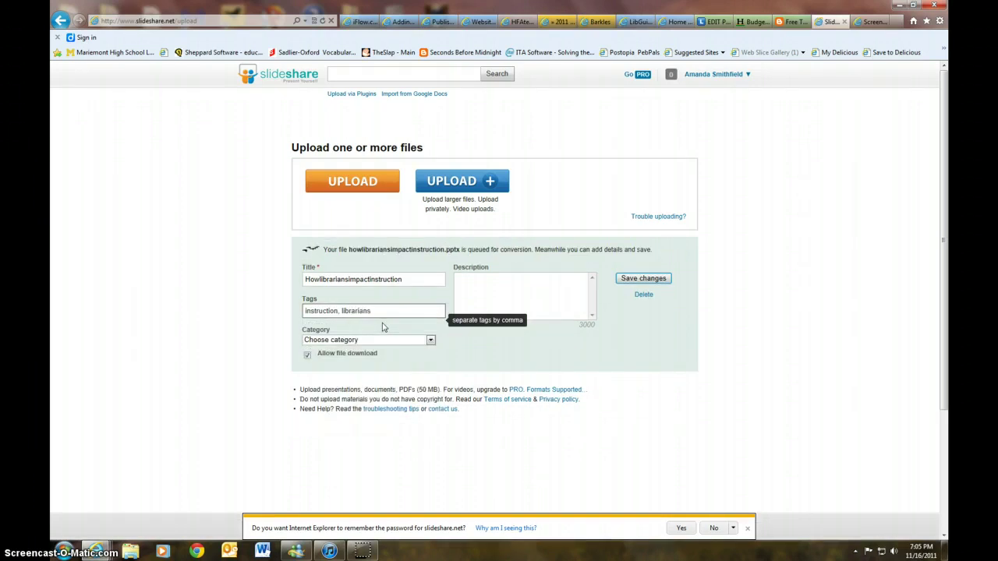
click(389, 340)
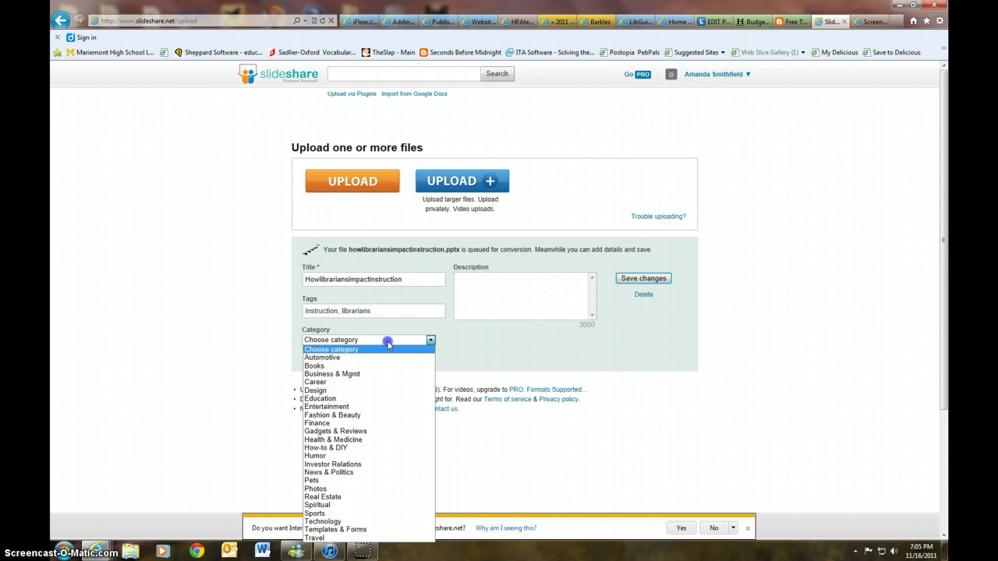
click(379, 398)
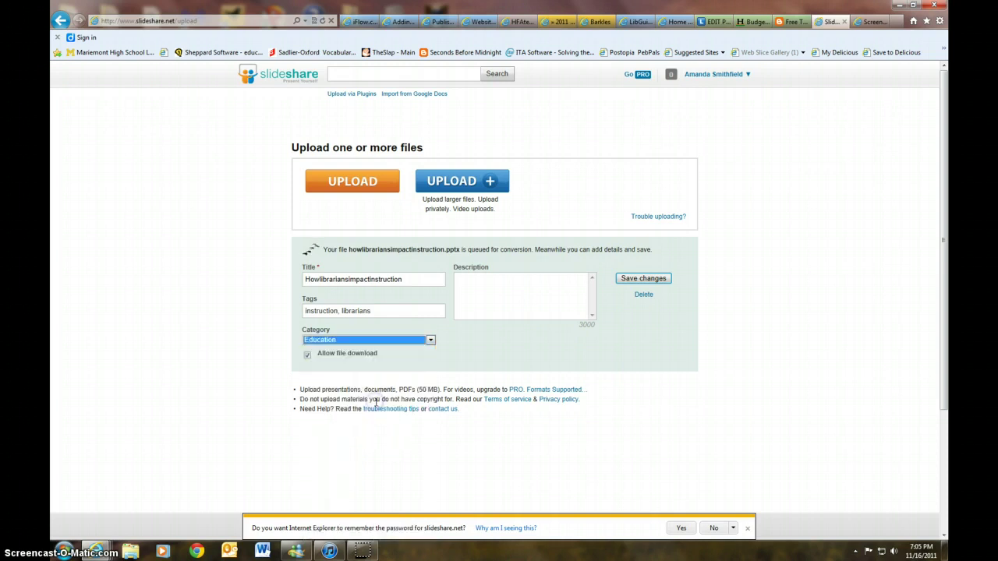
click(500, 285)
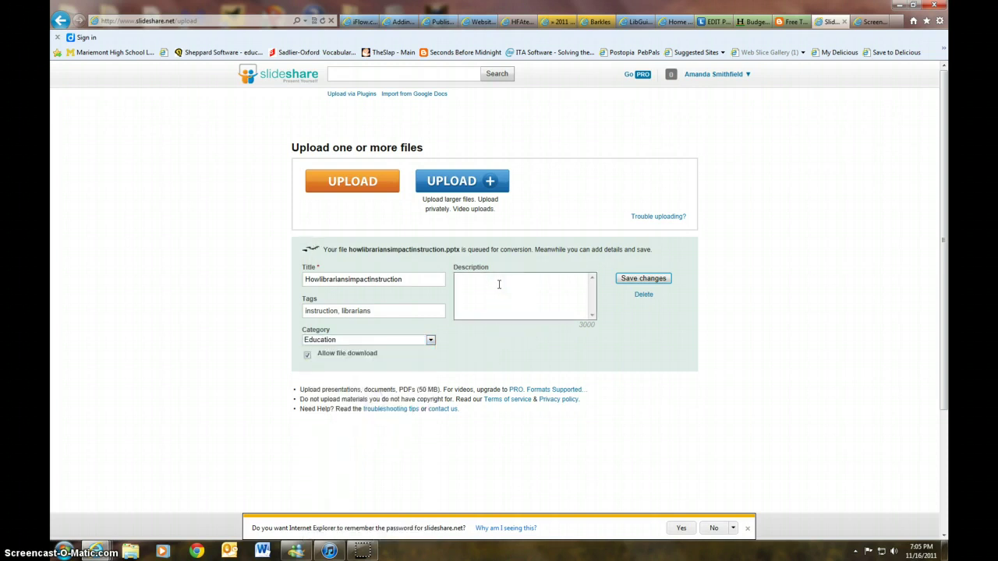
text(How librarians impact instruction)
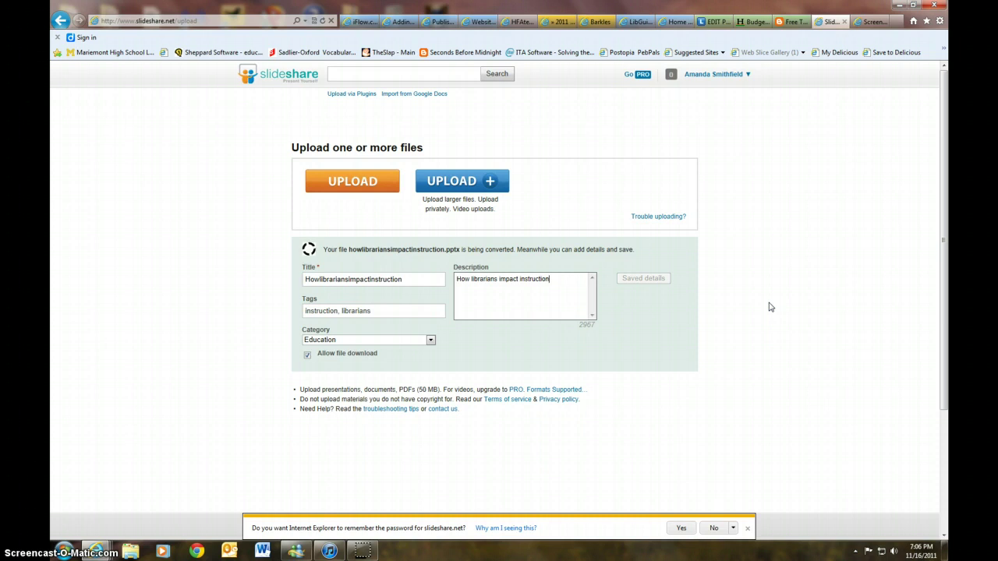
- Wait for publishing and view the 'How I Support Learning at Hume-Fogg' preview
click(768, 305)
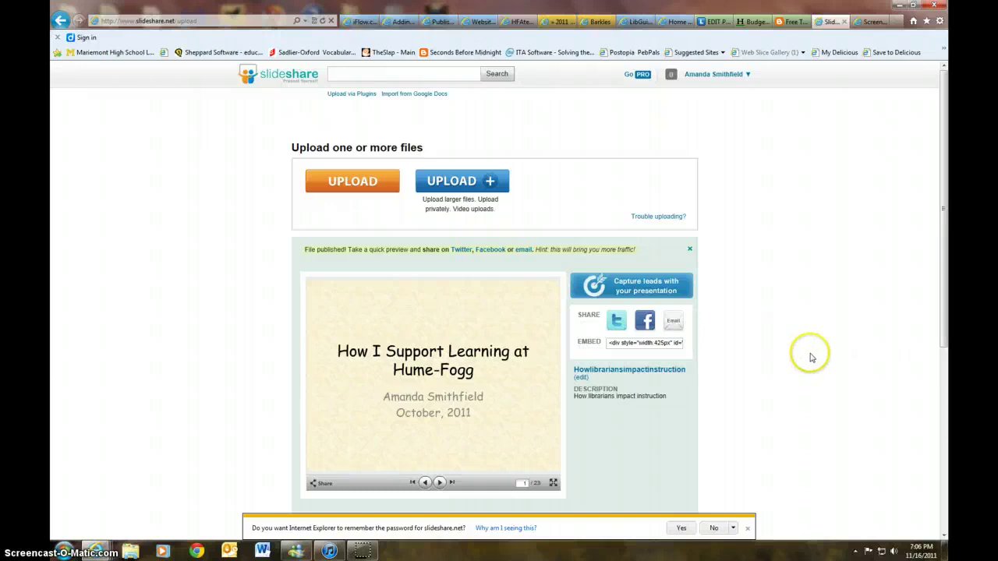
- In the presentation's Share form, enter sender name 'Hume-Fogg student' and the recipient's e-mail address
scroll(807, 354, down, 1)
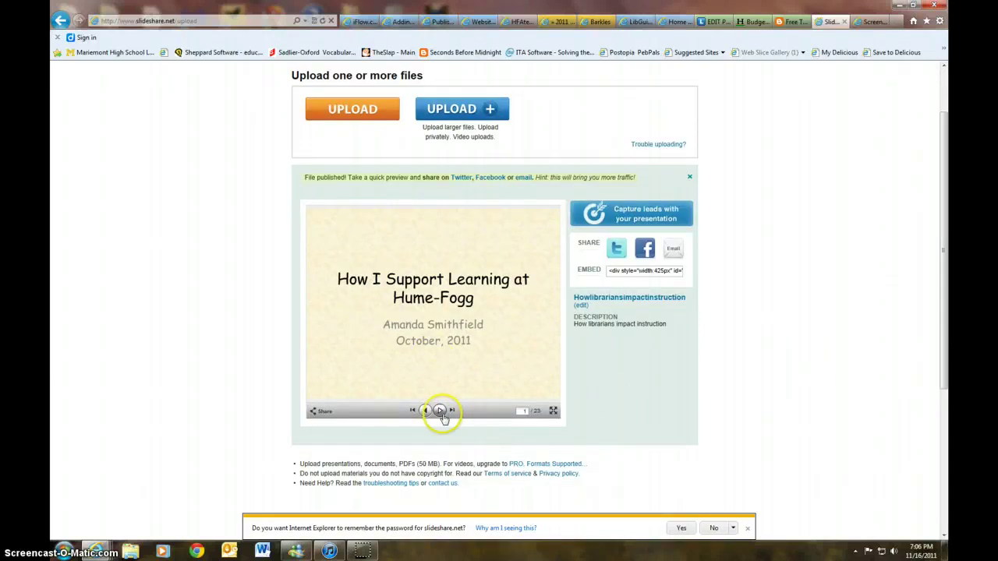
click(321, 411)
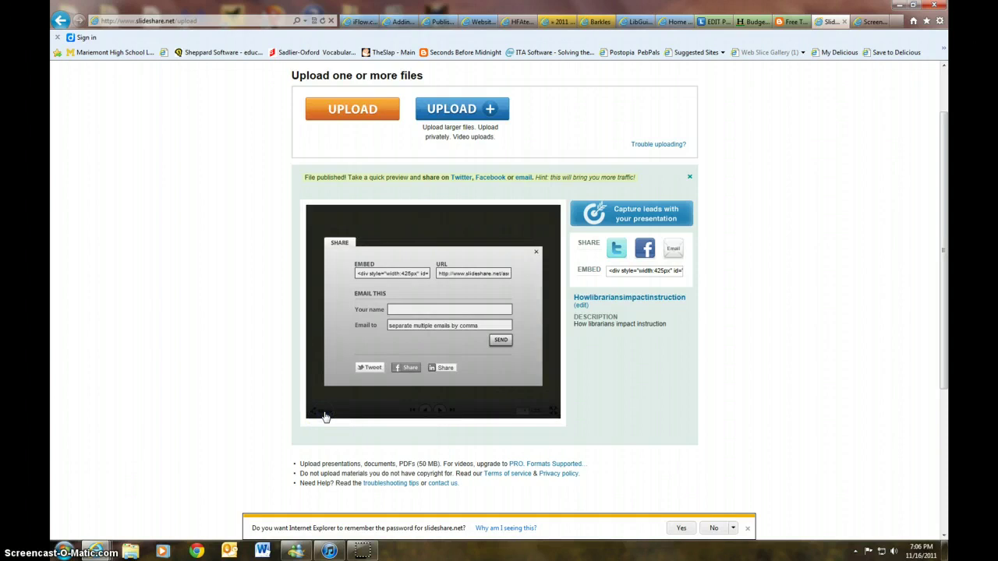
click(404, 308)
click(436, 322)
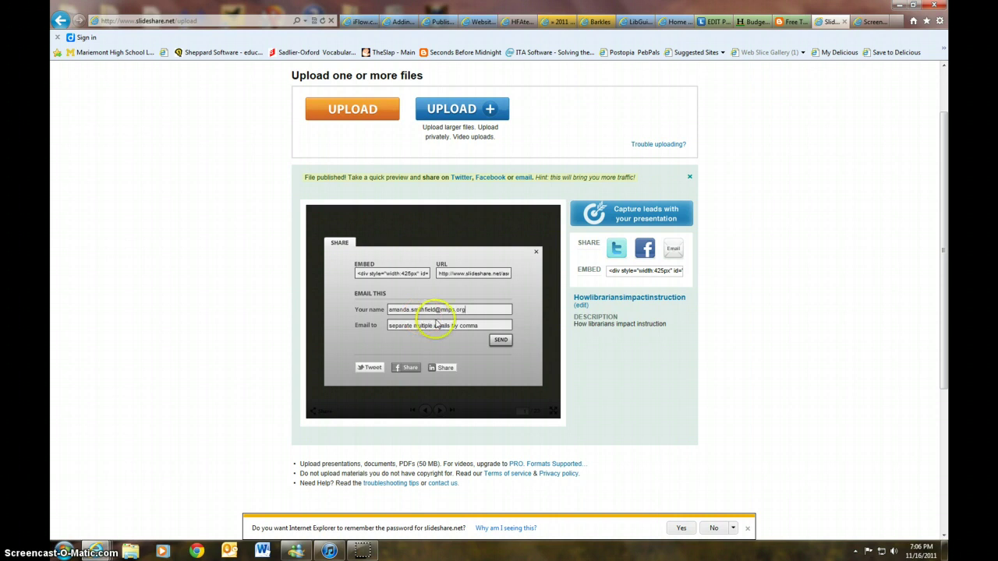
key(BackSpace)
key(BackSpace)
key(BackSpace)
key(BackSpace)
key(BackSpace)
key(BackSpace)
key(BackSpace)
key(BackSpace)
key(BackSpace)
key(BackSpace)
key(BackSpace)
key(BackSpace)
key(BackSpace)
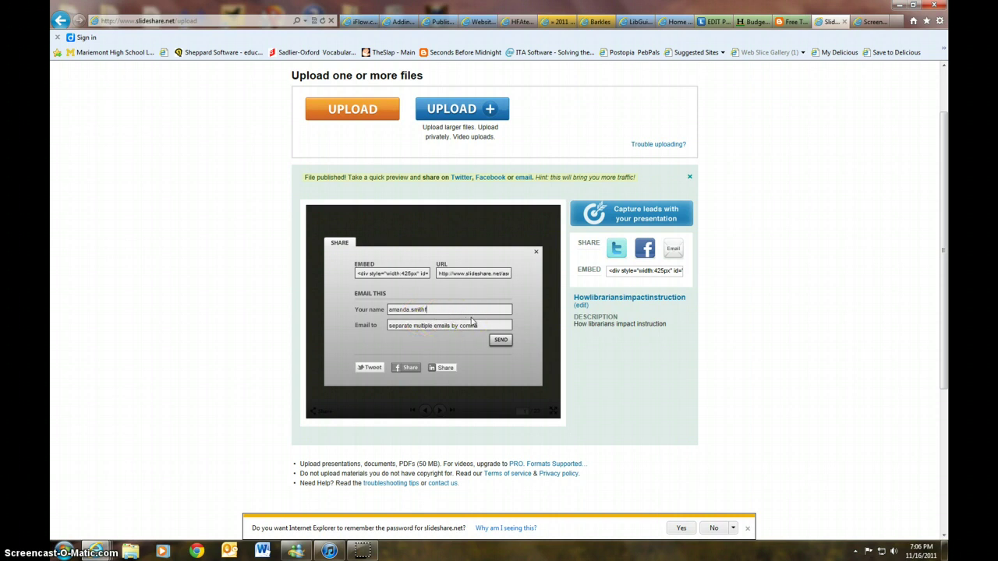
key(BackSpace)
key(BackSpace)
key(BackSpace)
key(BackSpace)
key(BackSpace)
key(BackSpace)
key(BackSpace)
key(BackSpace)
key(BackSpace)
key(BackSpace)
key(BackSpace)
key(BackSpace)
key(BackSpace)
text(Hume-Fogg student)
click(497, 335)
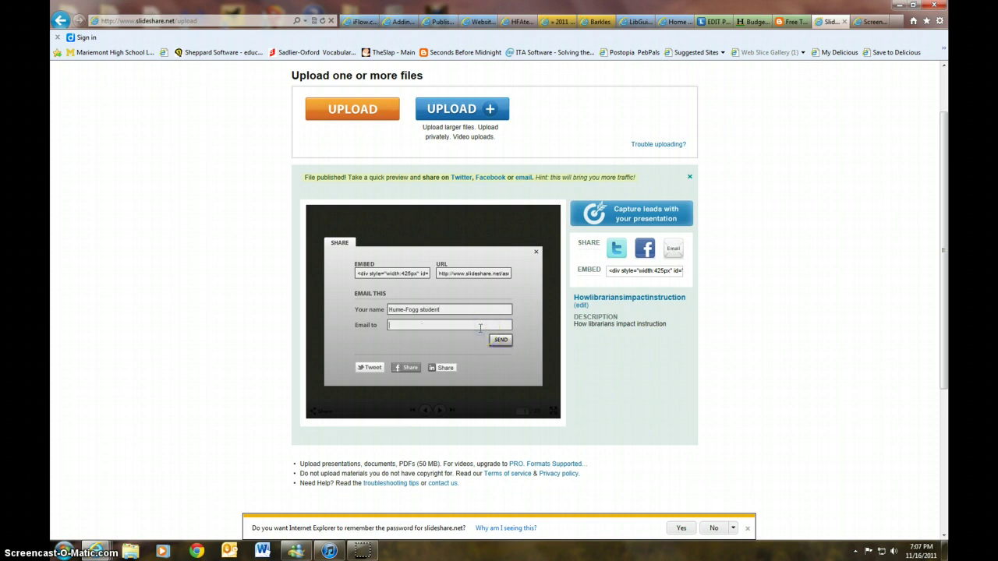
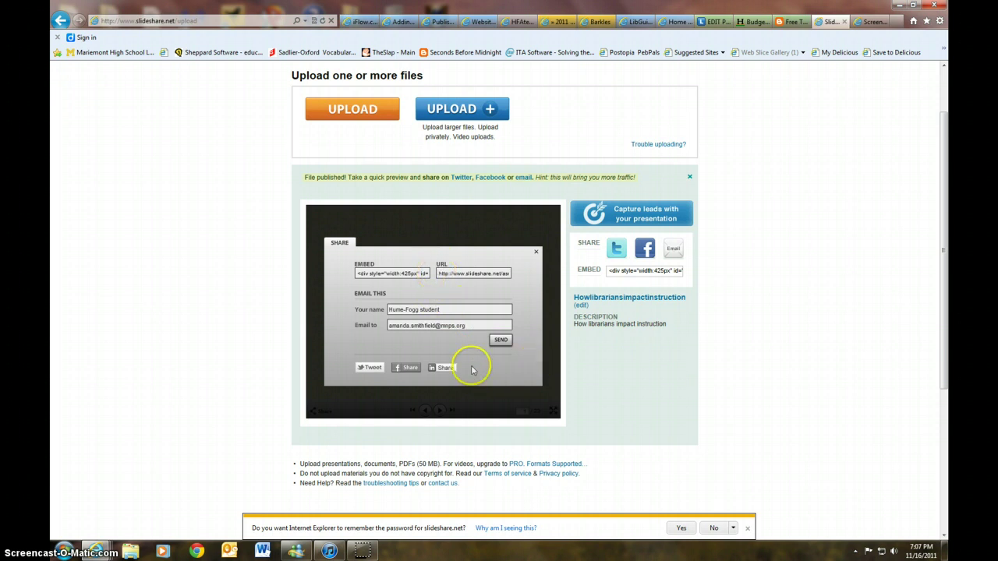
click(497, 342)
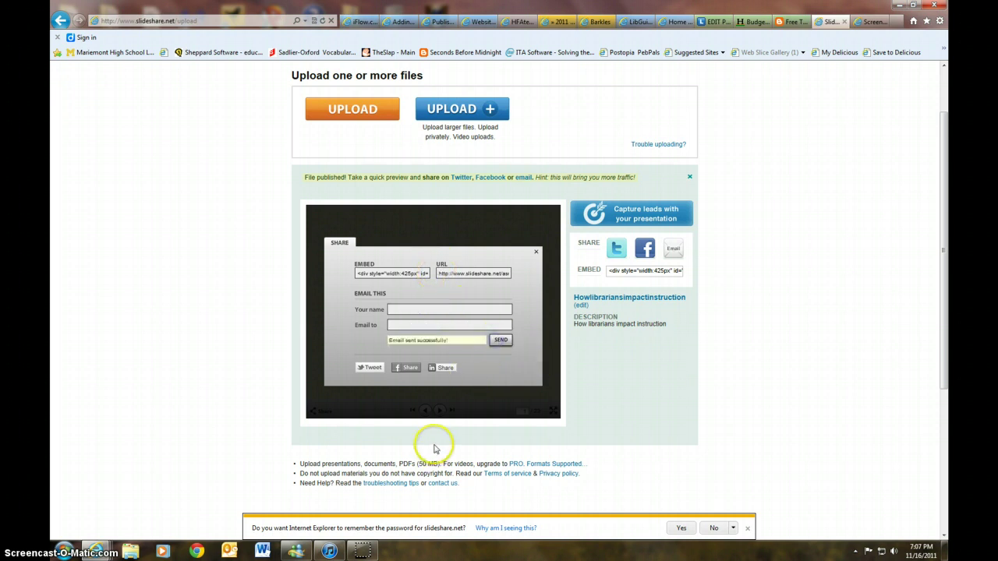